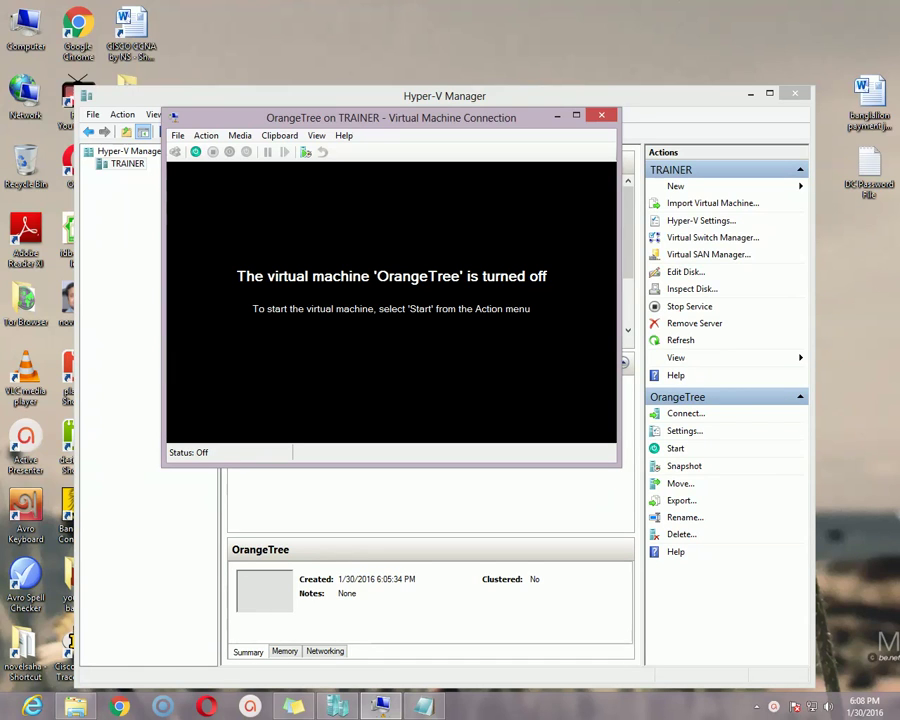
Step: Power on the OrangeTree virtual machine with Ctrl+S so setup starts loading files
key("ctrl+s")
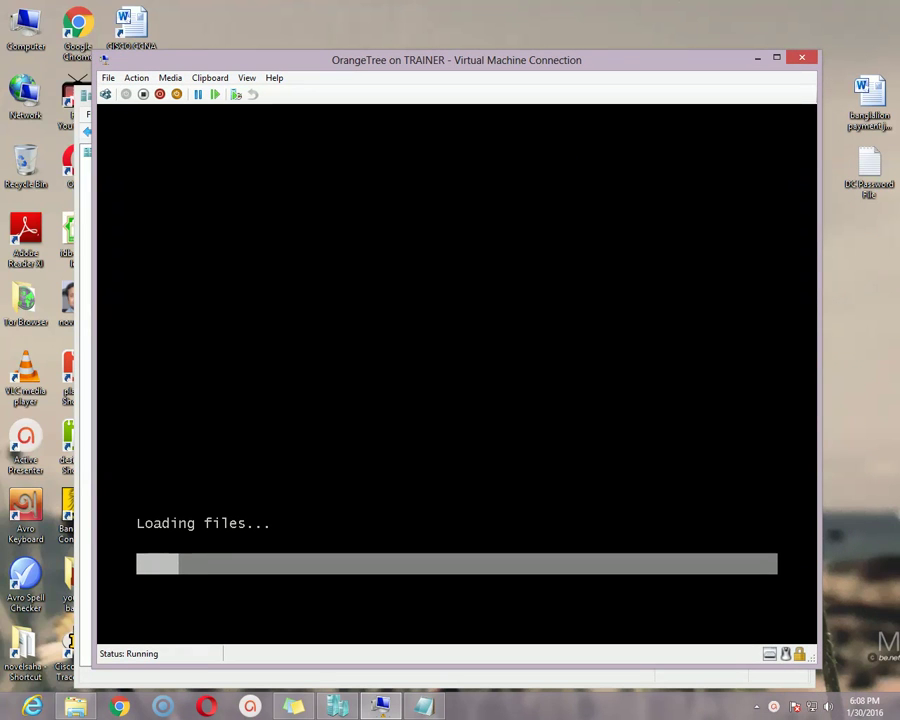
Step: Switch the OrangeTree connection window to Full Screen Mode
left_click(246, 77)
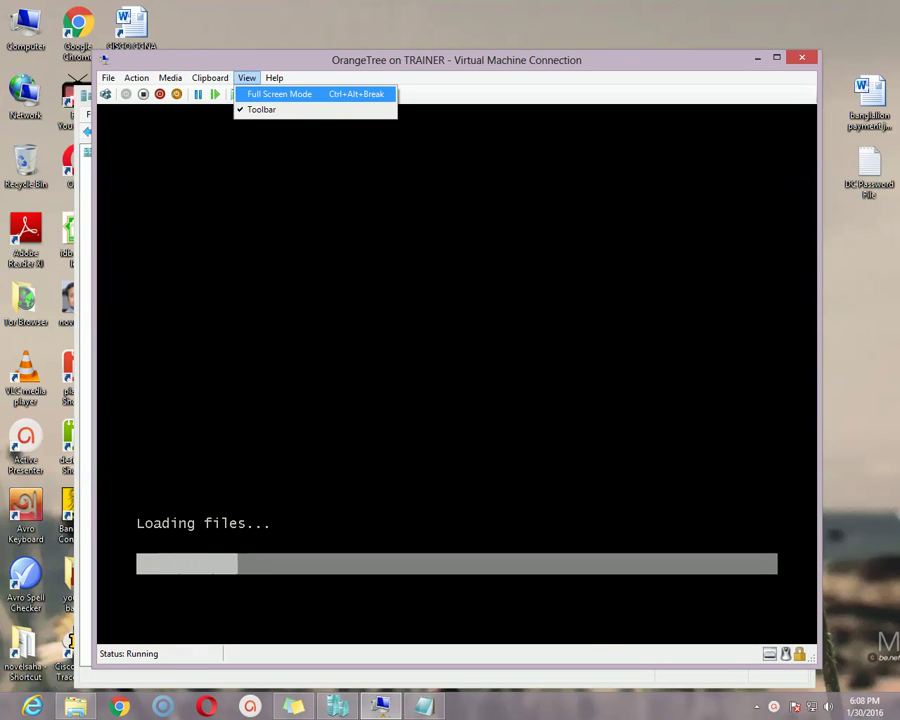
left_click(279, 94)
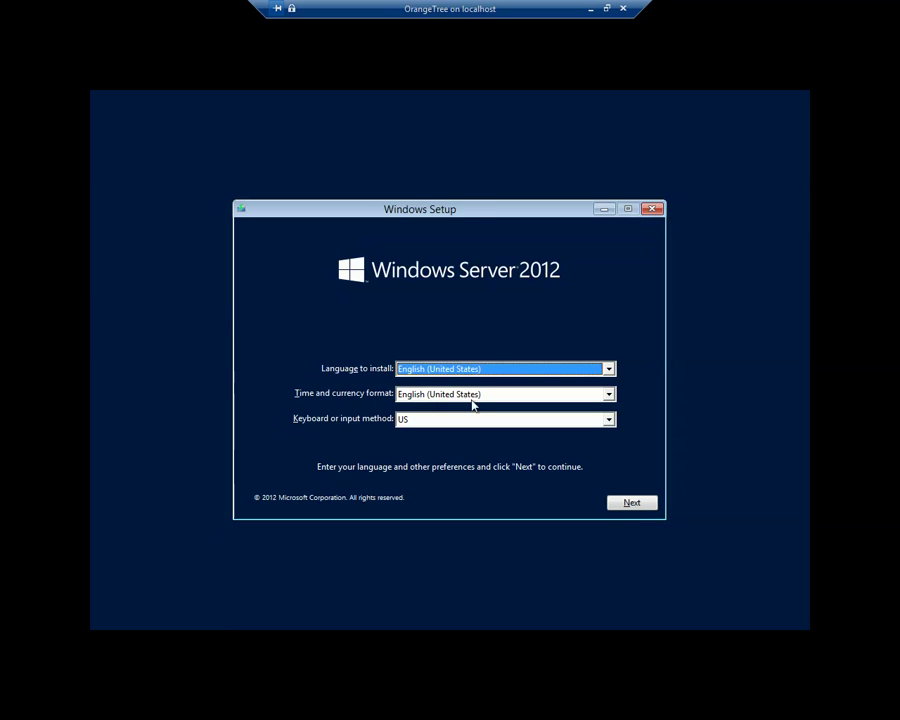
Step: Keep English (United States) and the US keyboard, and continue past the language page
mouse_move(458, 207)
left_mouse_down()
mouse_move(481, 205)
mouse_move(468, 203)
left_mouse_up()
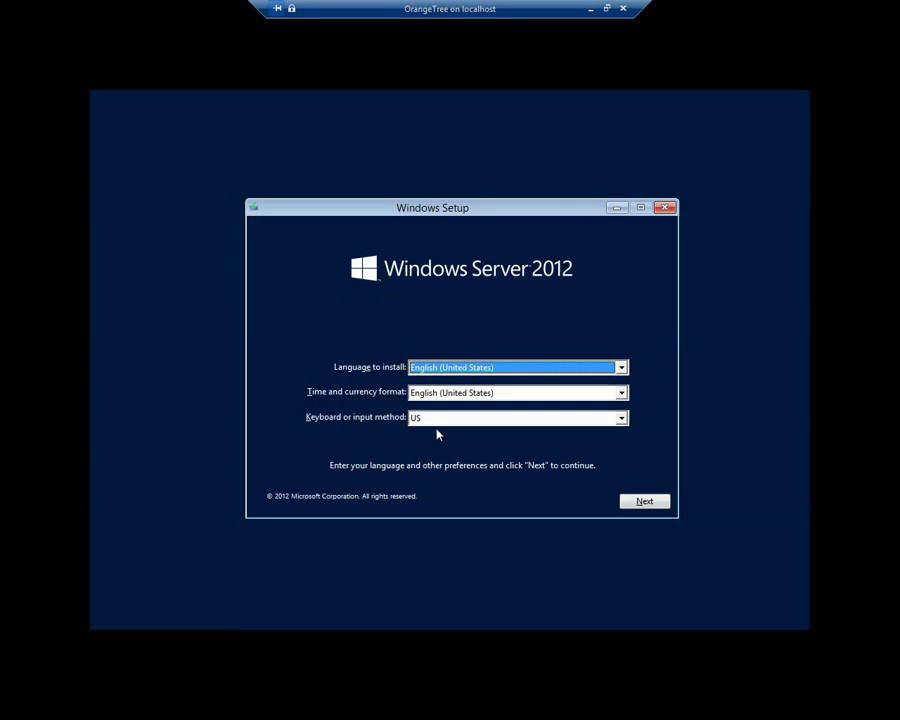
left_click_drag(546, 207, 528, 193)
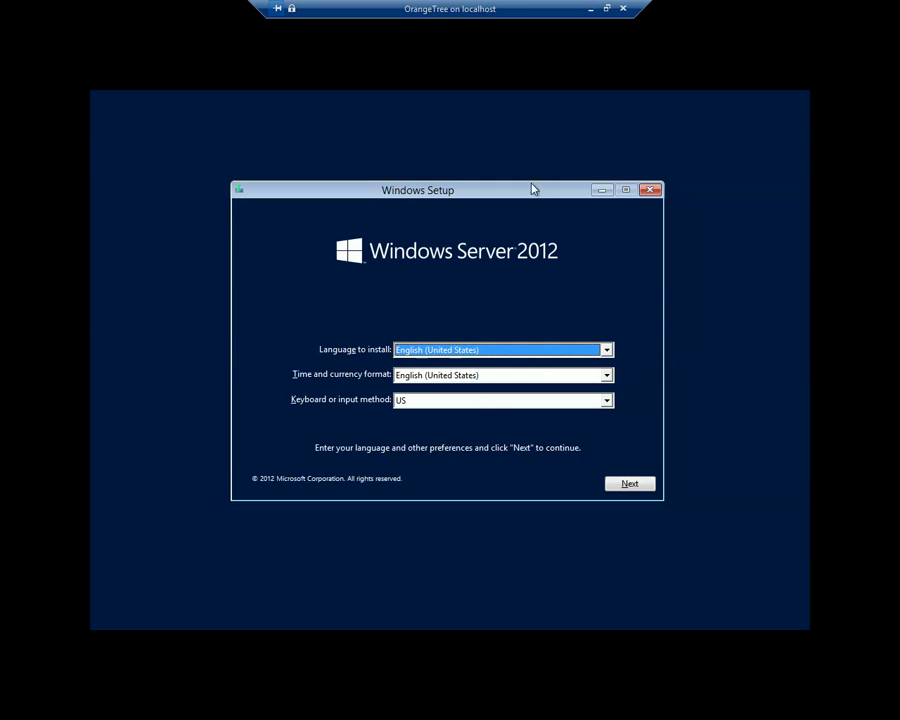
mouse_move(531, 192)
left_mouse_down()
mouse_move(520, 191)
mouse_move(533, 196)
left_mouse_up()
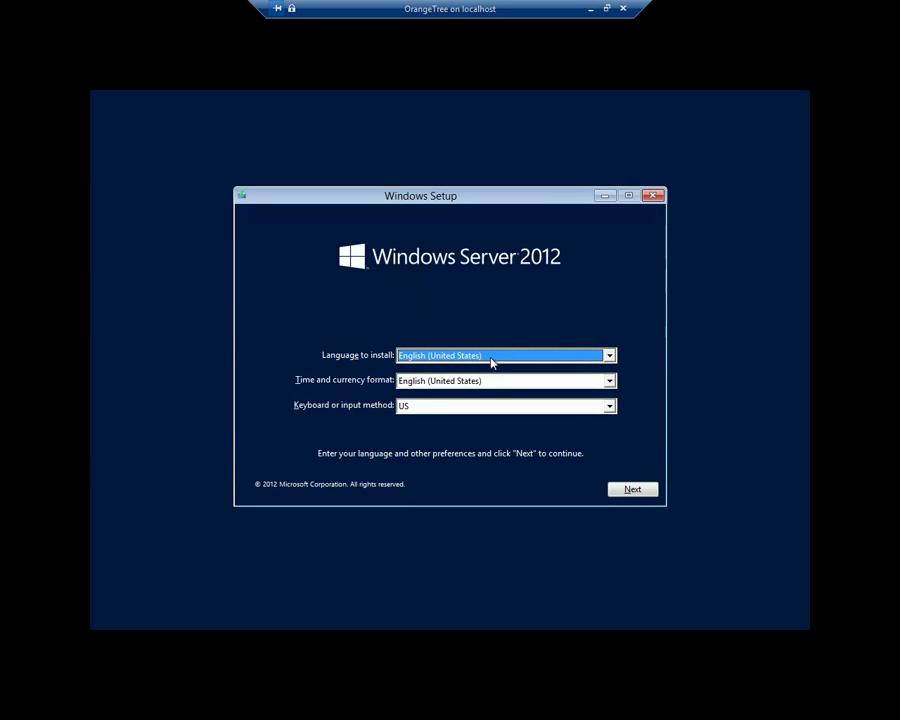
left_click(631, 490)
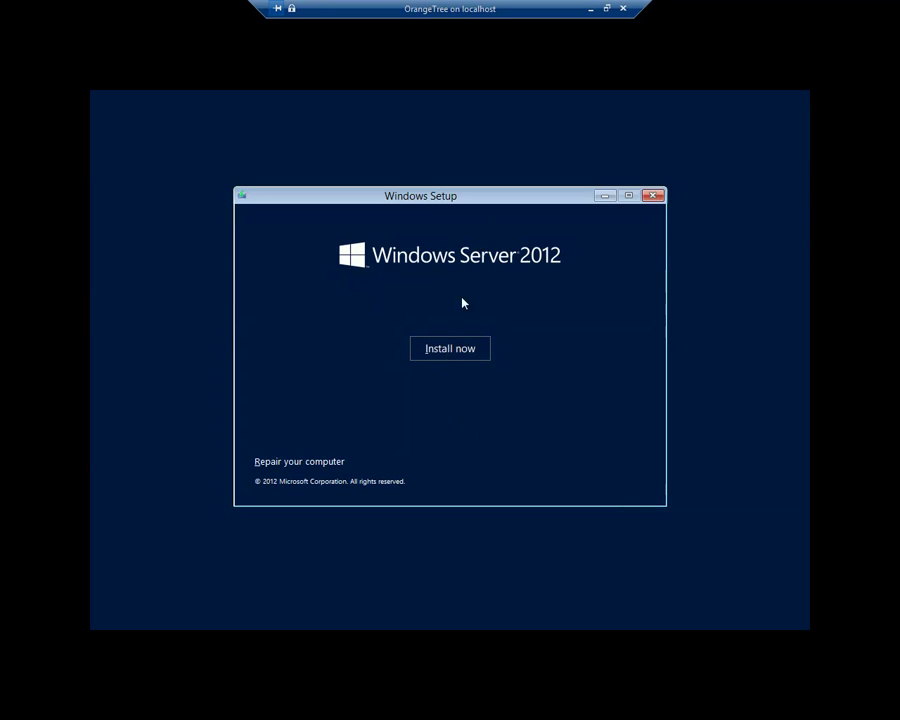
Step: Start the Windows Server 2012 installation with Install now
left_click(447, 349)
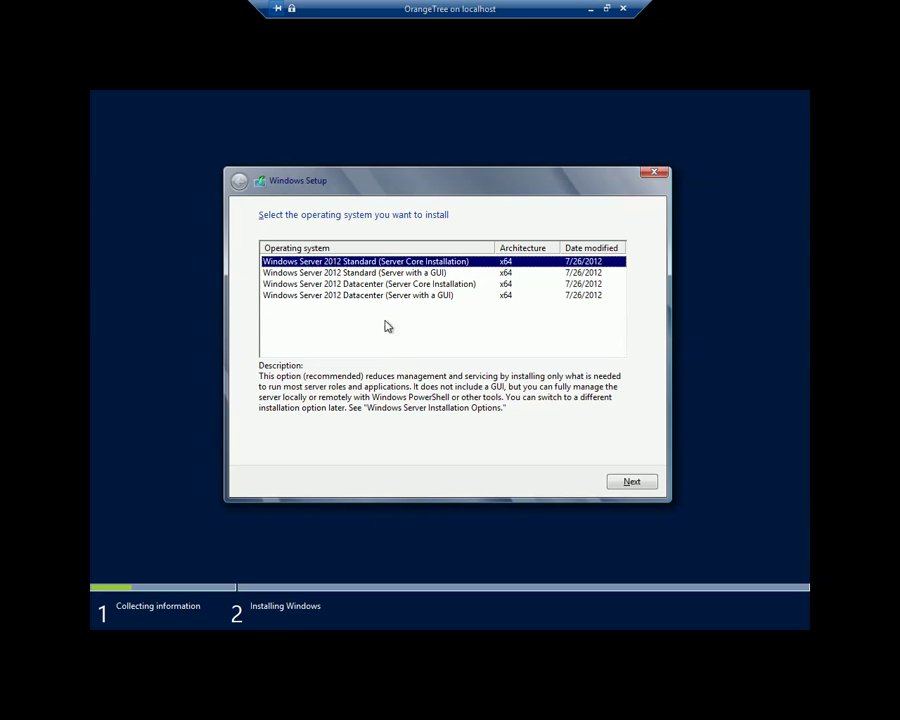
Step: Select Windows Server 2012 Standard (Server with a GUI) and continue to the license terms
left_click(357, 274)
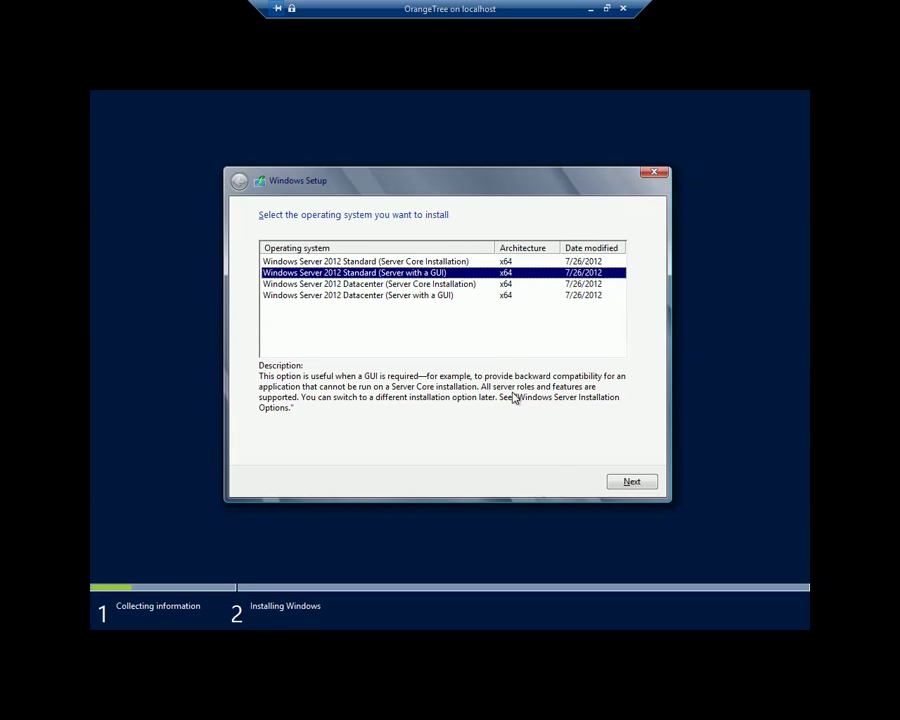
left_click(625, 481)
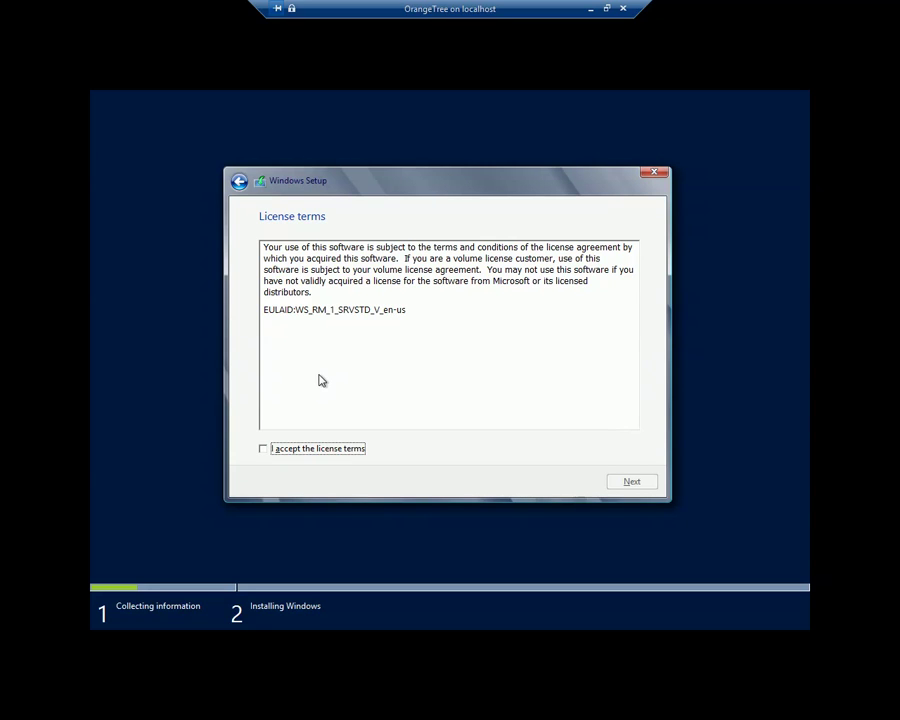
Step: Tick 'I accept the license terms' and continue
left_click(279, 450)
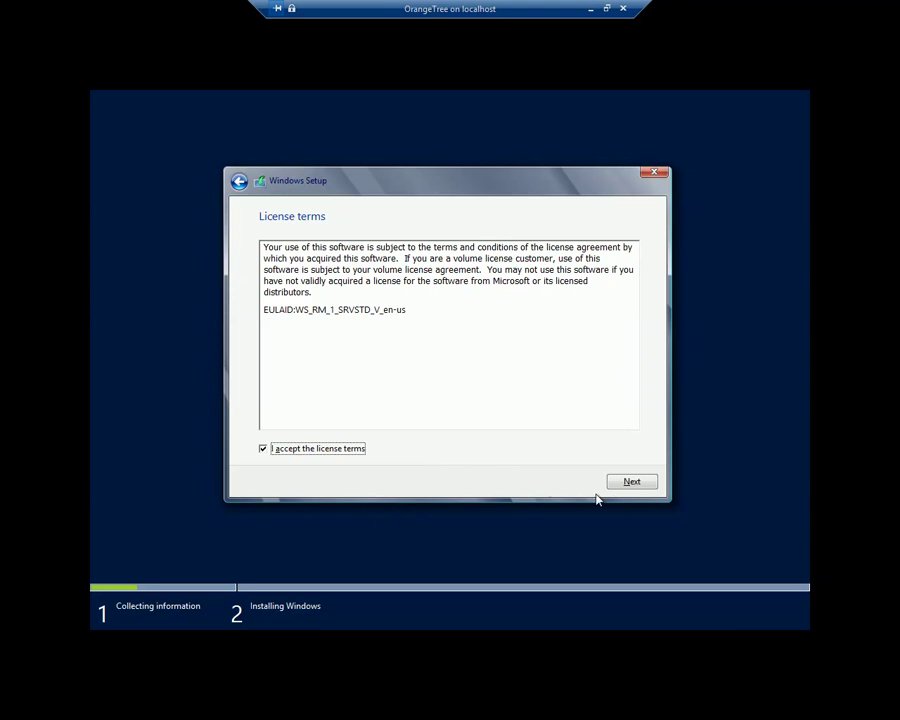
left_click(631, 484)
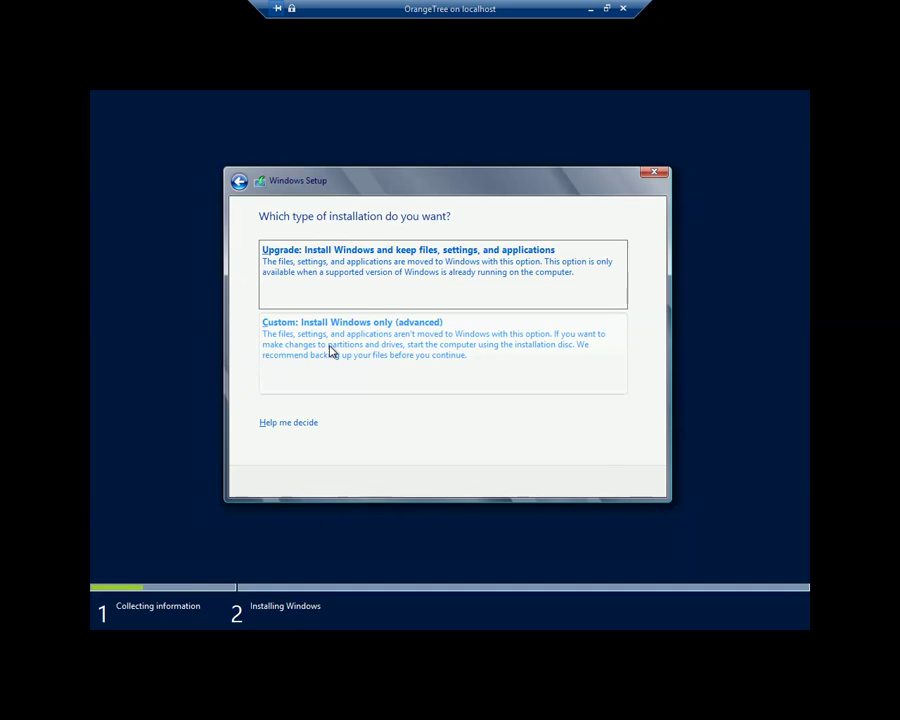
Step: Choose 'Custom: Install Windows only (advanced)' as the installation type
left_click(332, 352)
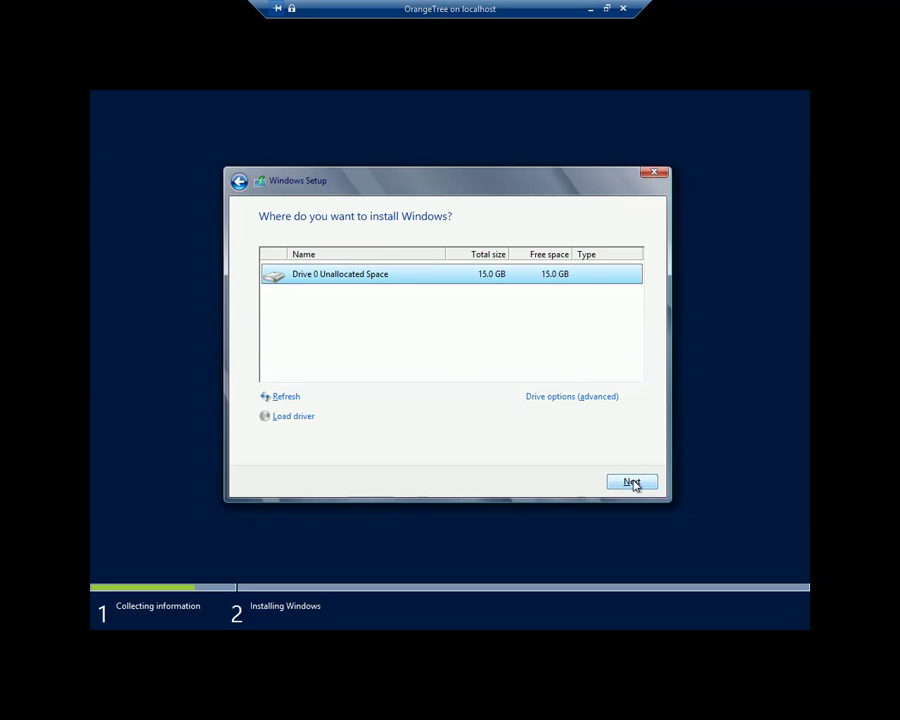
Step: Install onto Drive 0's unallocated space and leave full-screen view while files copy
left_click(633, 483)
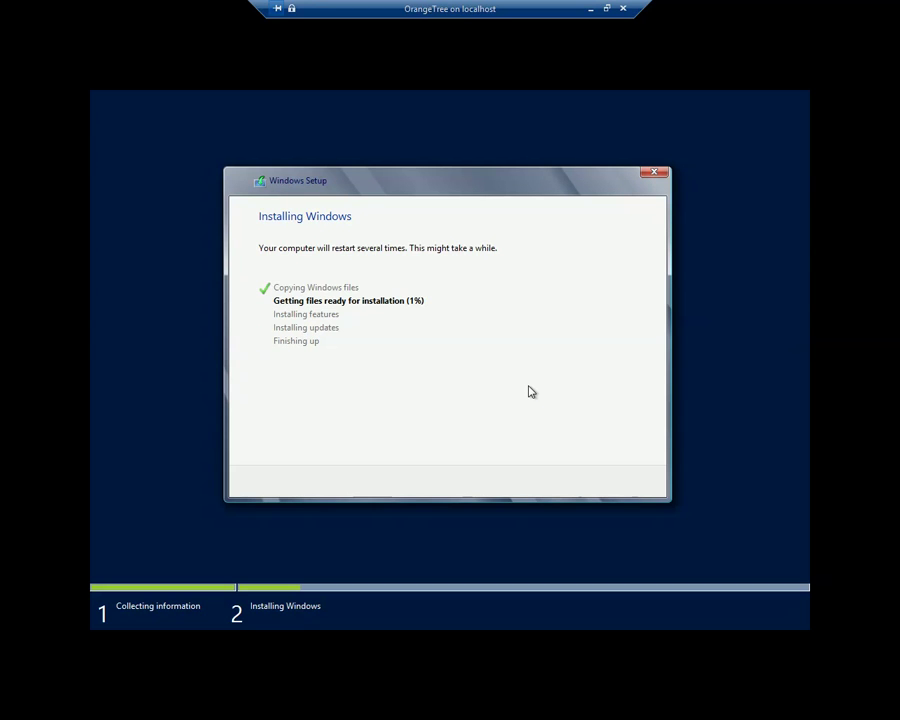
key("ctrl+alt+Break")
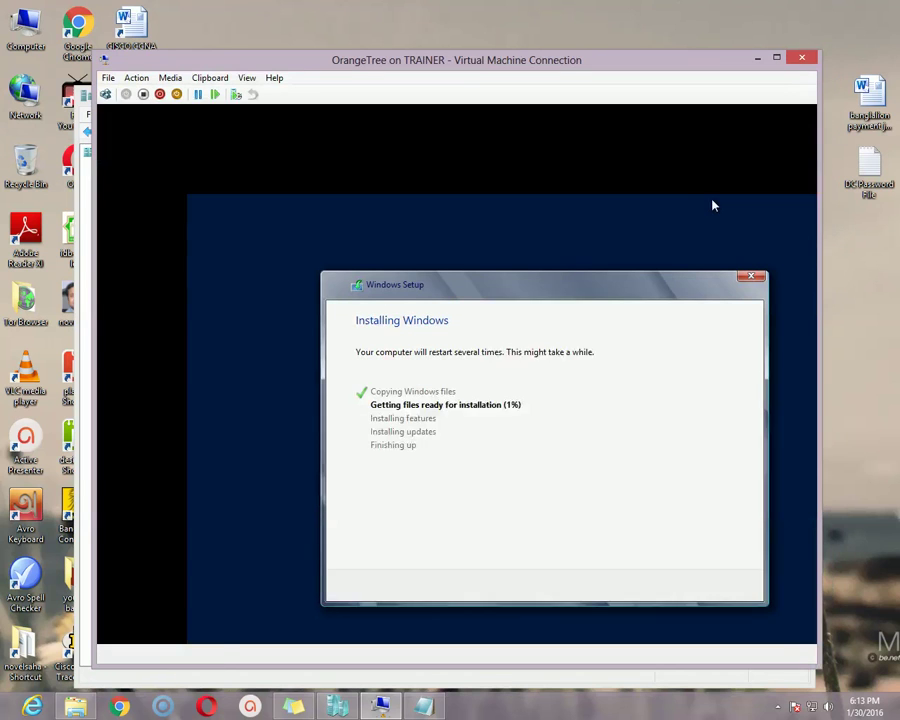
left_click(777, 706)
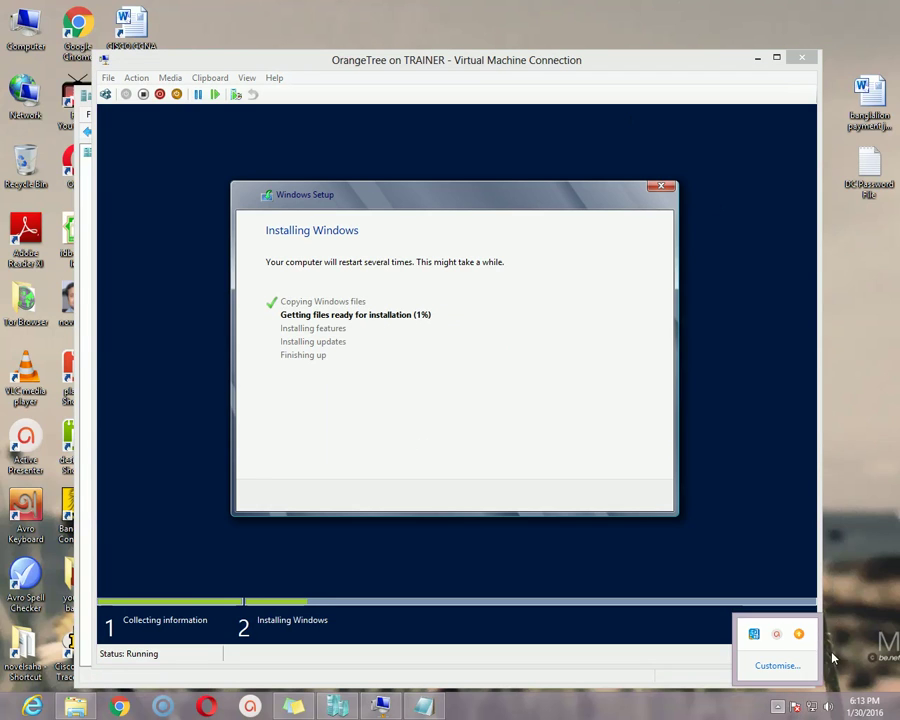
mouse_move(778, 634)
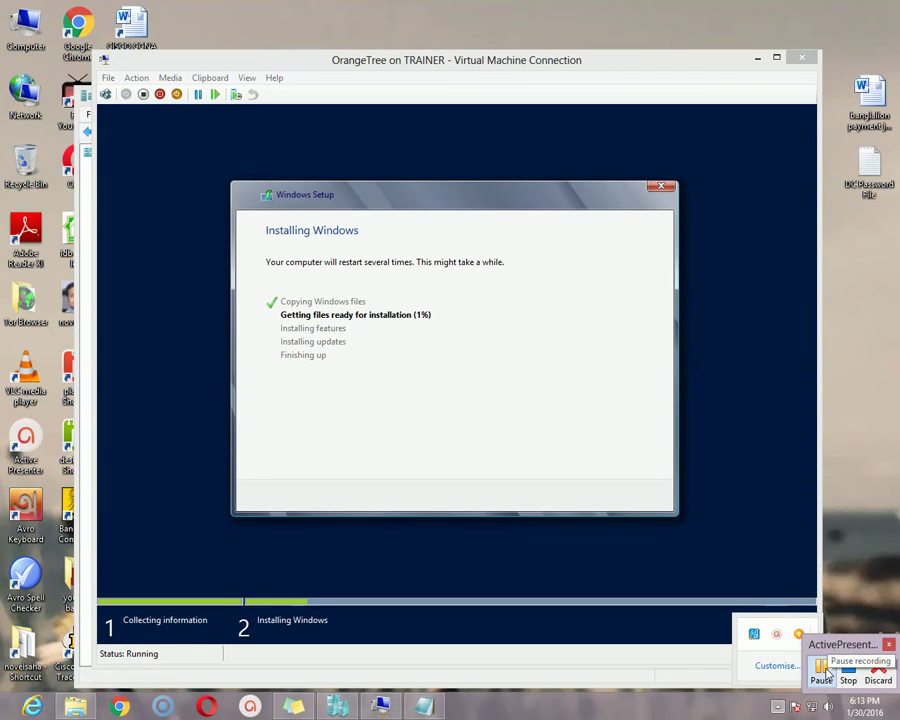
left_click(822, 672)
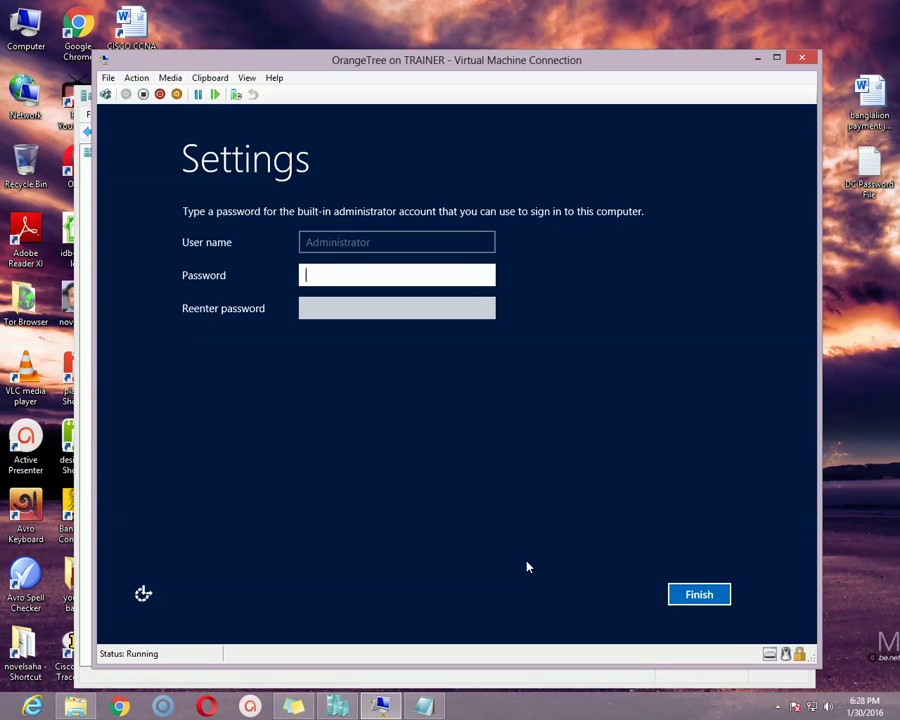
Step: Type an administrator password, then check the intended one in the DC Password File notes
left_click_drag(460, 67, 478, 80)
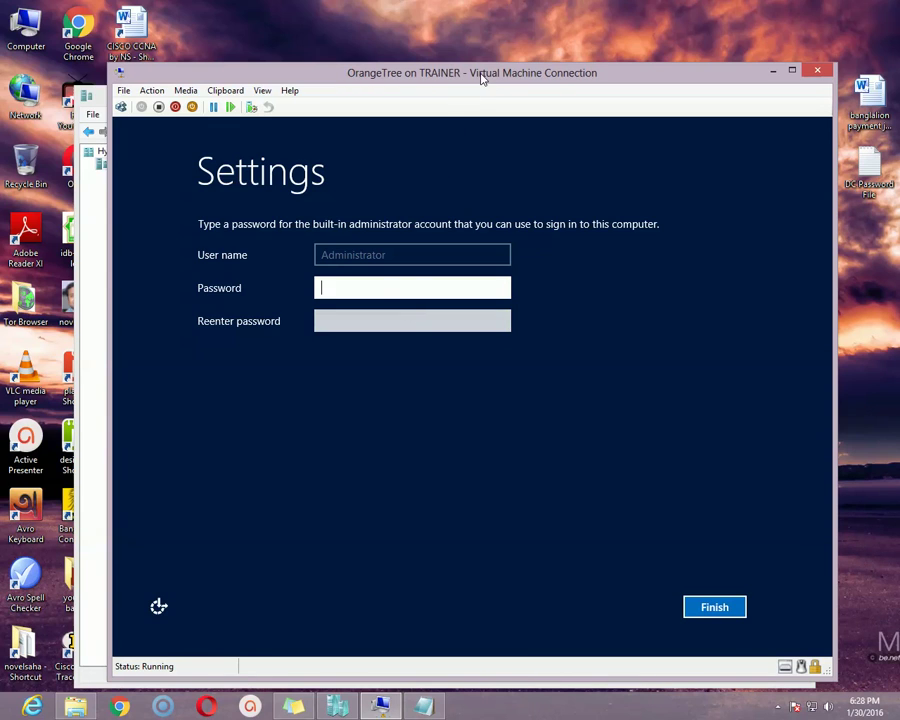
left_click_drag(468, 76, 458, 75)
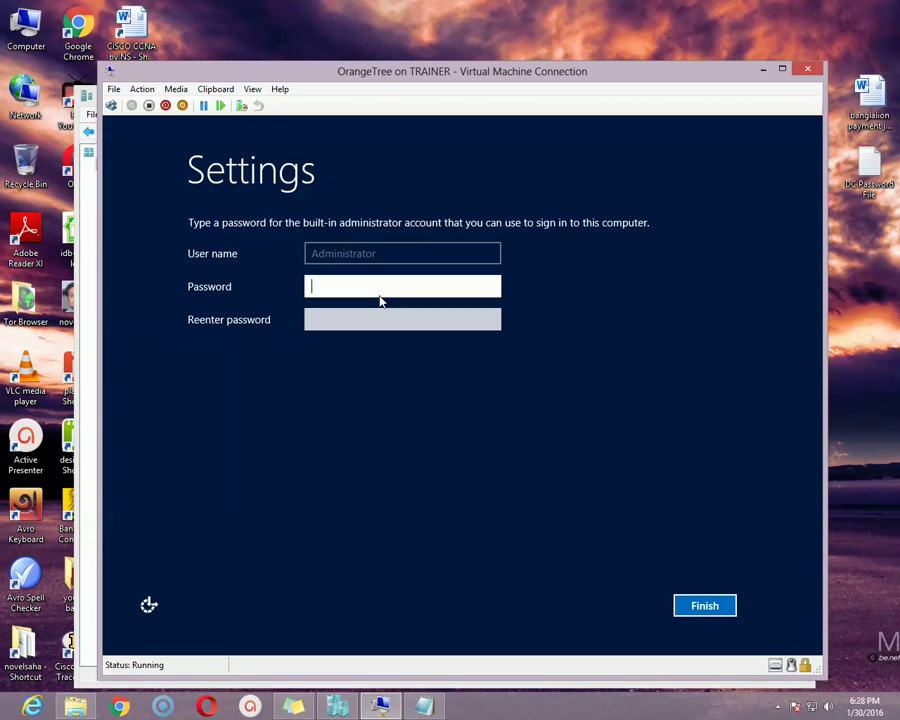
type("Password1")
left_click(370, 326)
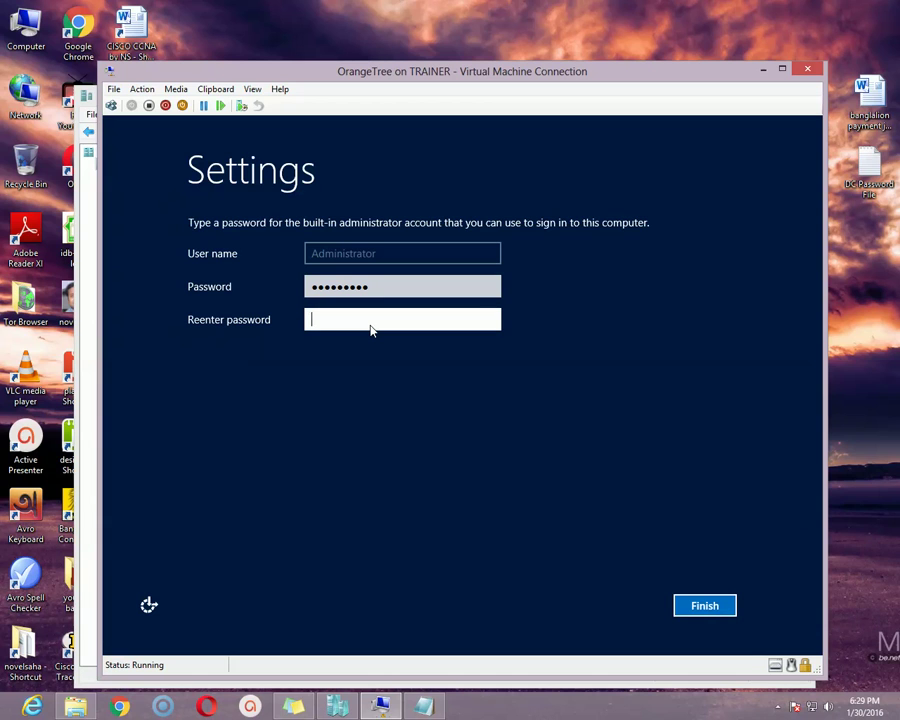
double_click(868, 165)
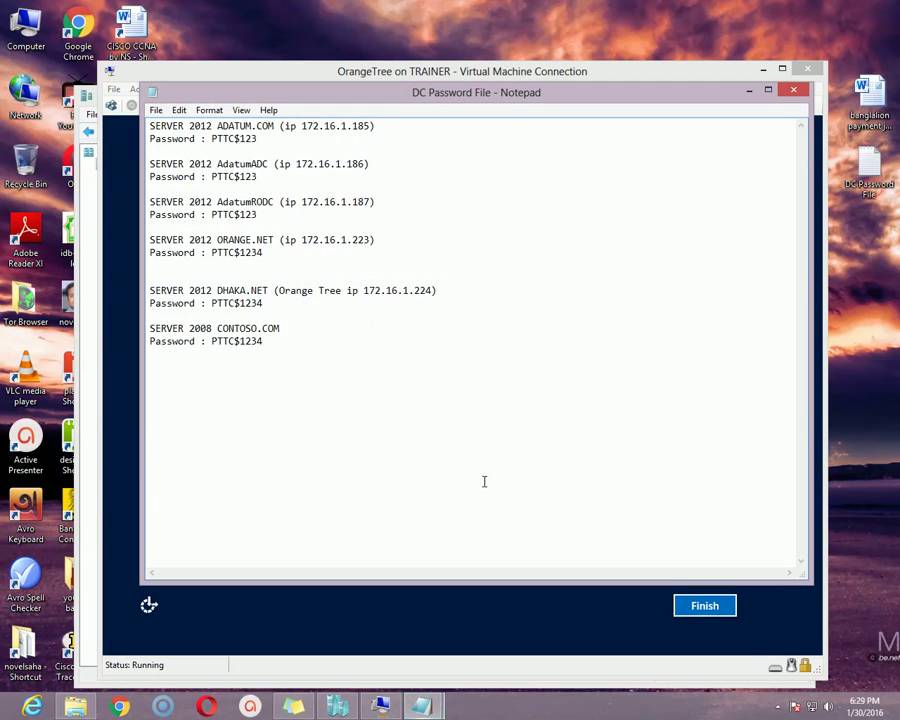
left_click(795, 91)
Step: Retype the administrator password from the notes, confirm and verify it, and finish setup
left_click(313, 292)
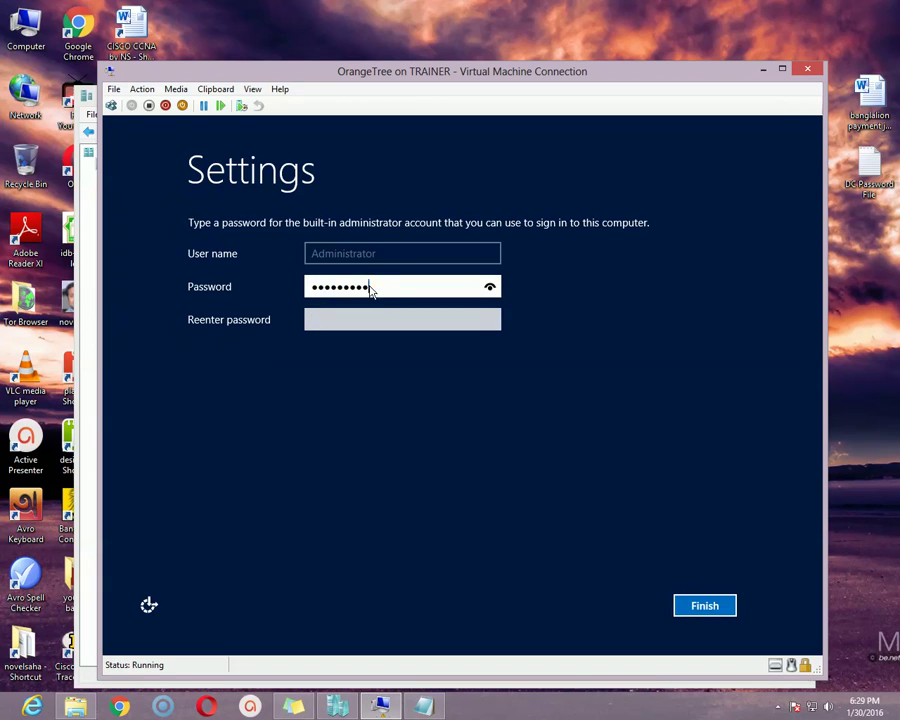
left_click_drag(371, 289, 251, 277)
type("*********")
key("Tab")
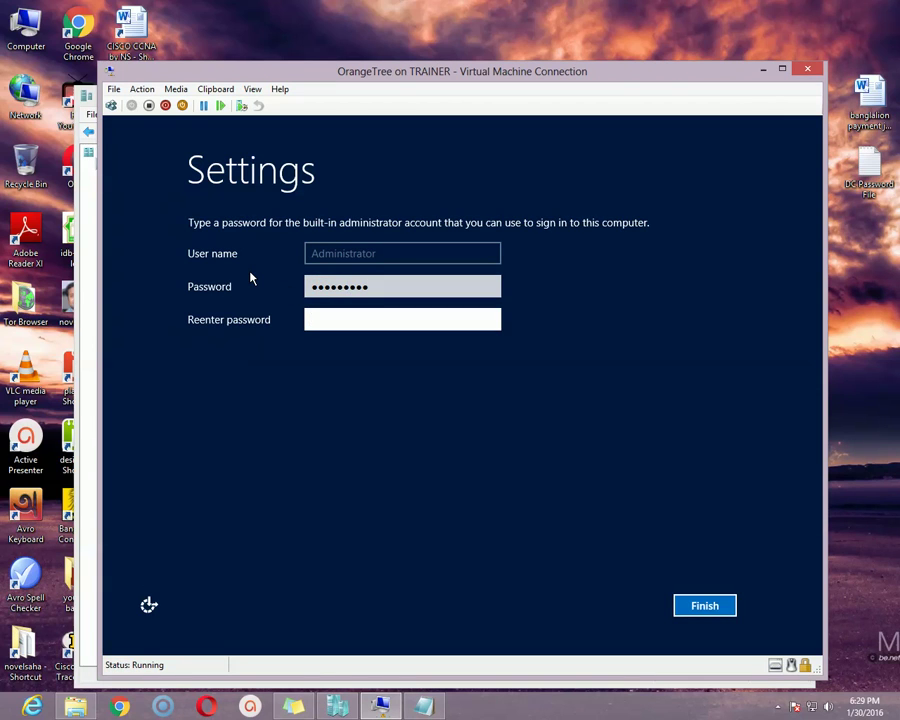
type("*********")
left_click(490, 321)
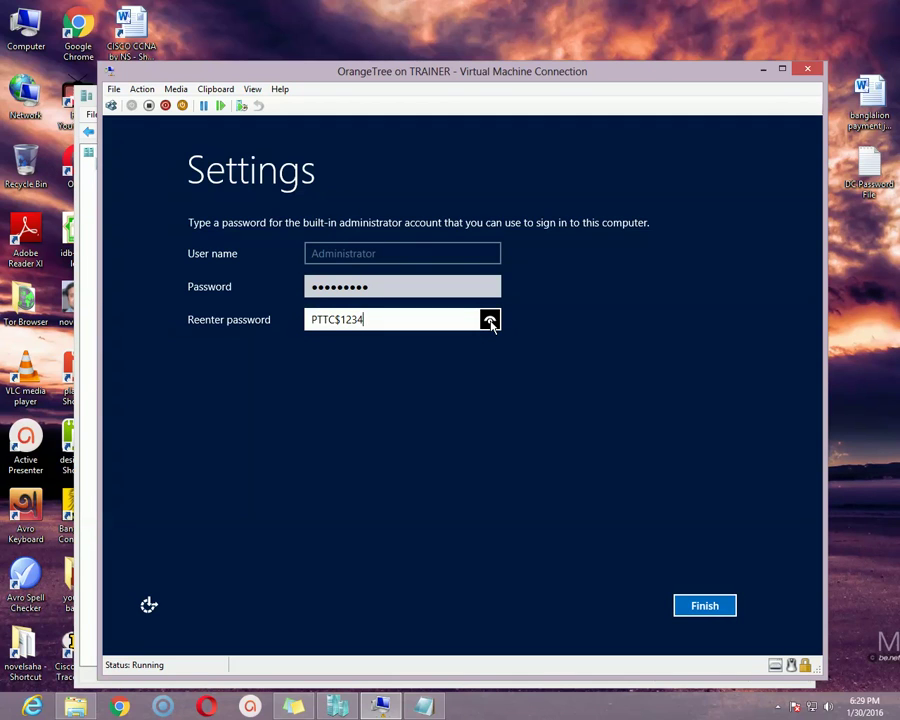
left_click_drag(490, 322, 490, 322)
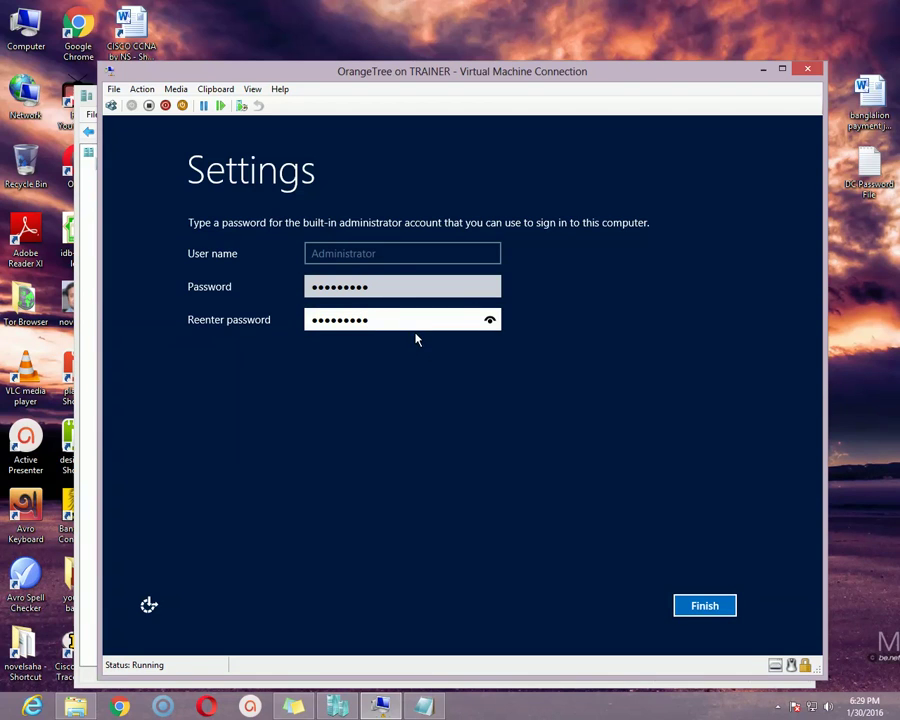
left_click(700, 605)
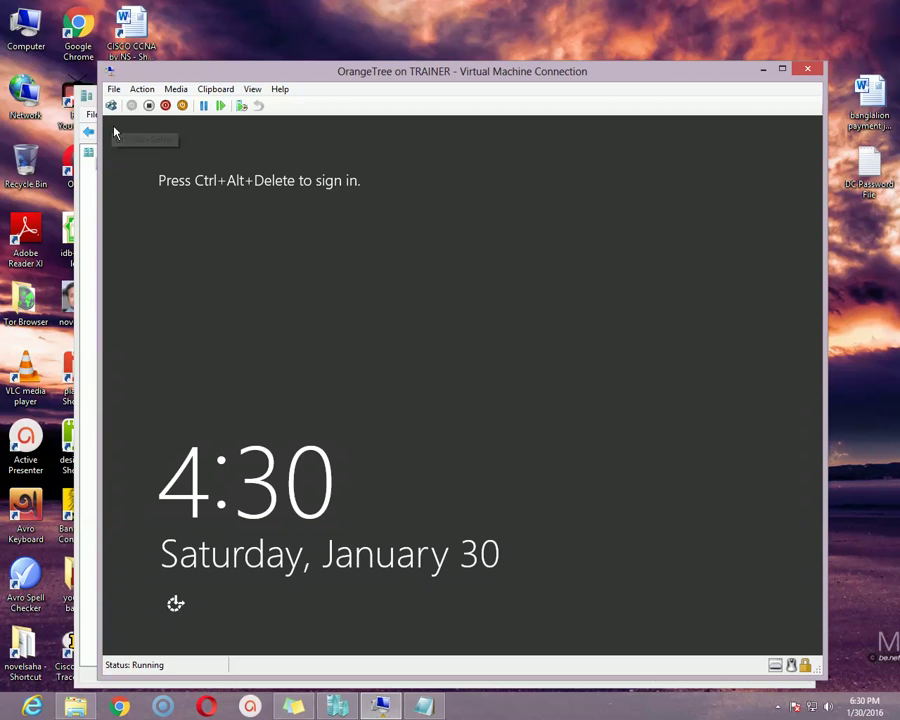
Step: Send Ctrl+Alt+End to reach the Administrator sign-in, then sign in with the account password
key("ctrl+alt+End")
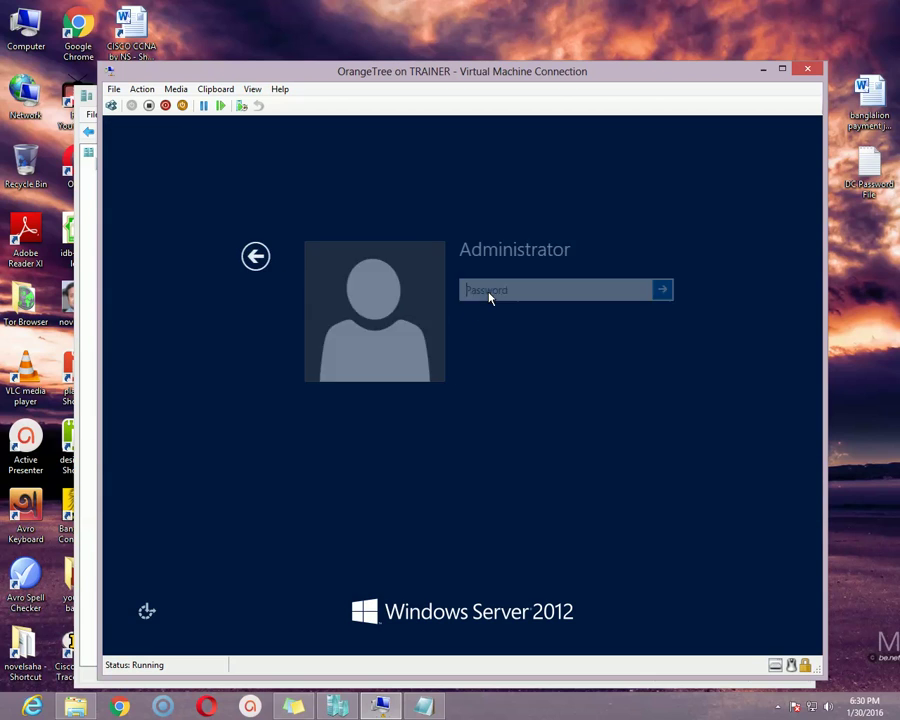
left_click_drag(528, 80, 501, 71)
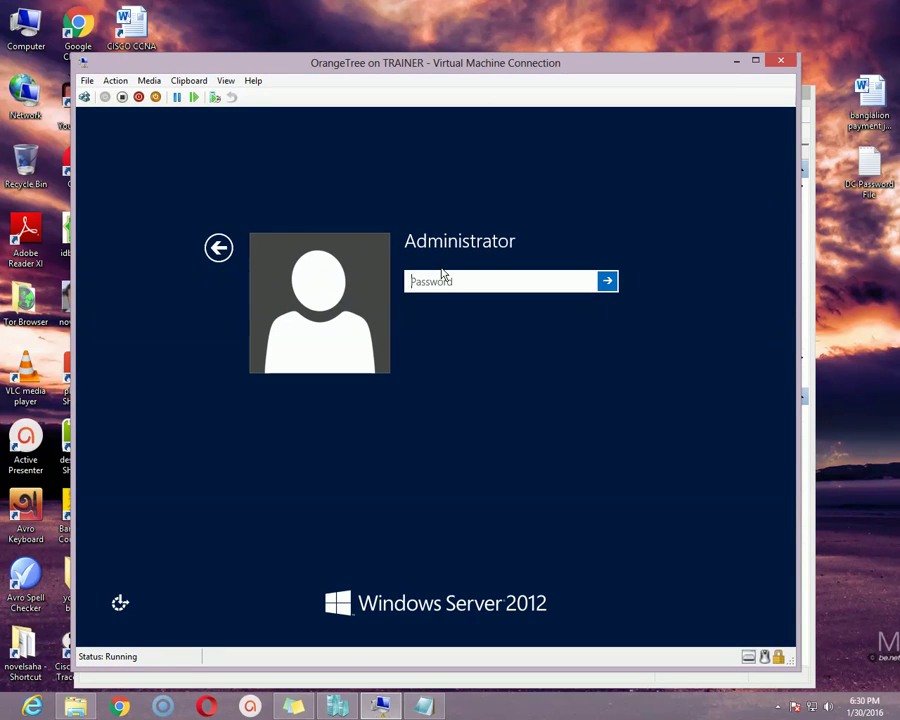
type("••••••••••")
key("Return")
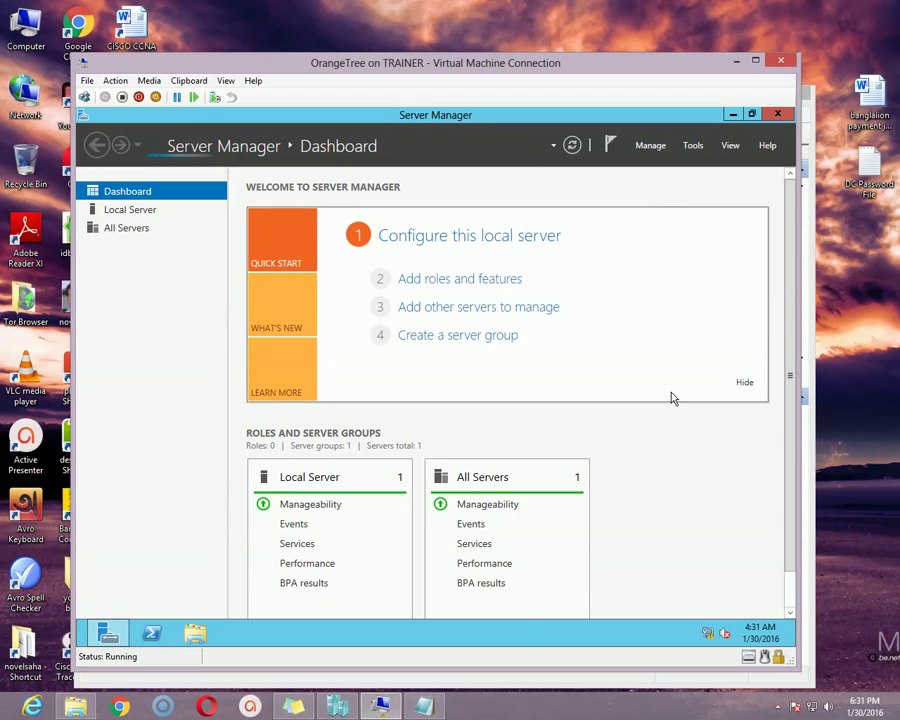
Step: Wait for Server Manager to open its Dashboard listing 1 Local Server and 1 in All Servers
left_click(778, 706)
mouse_move(793, 643)
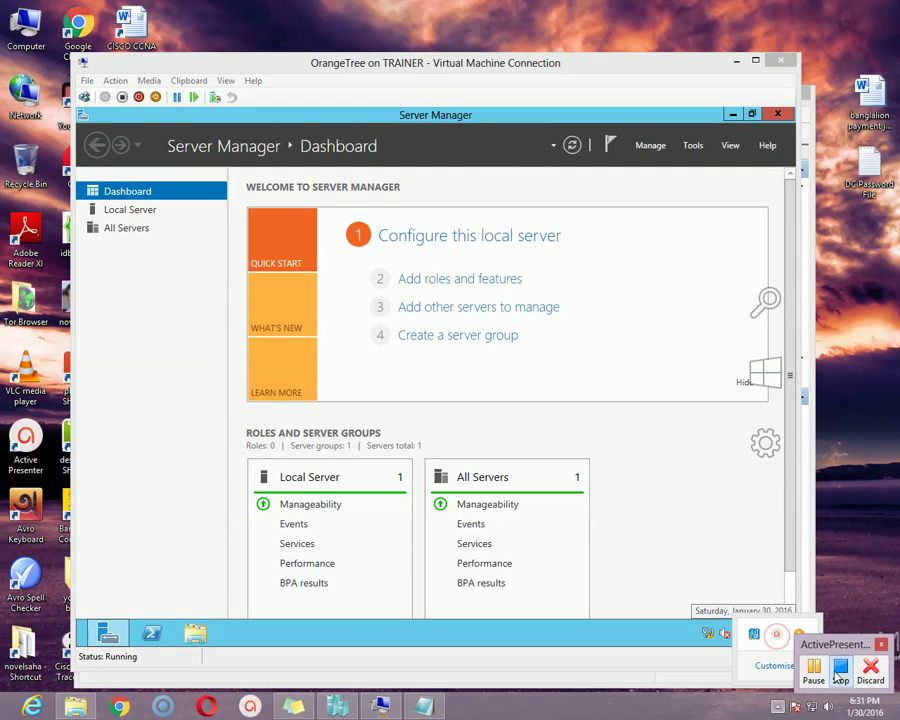